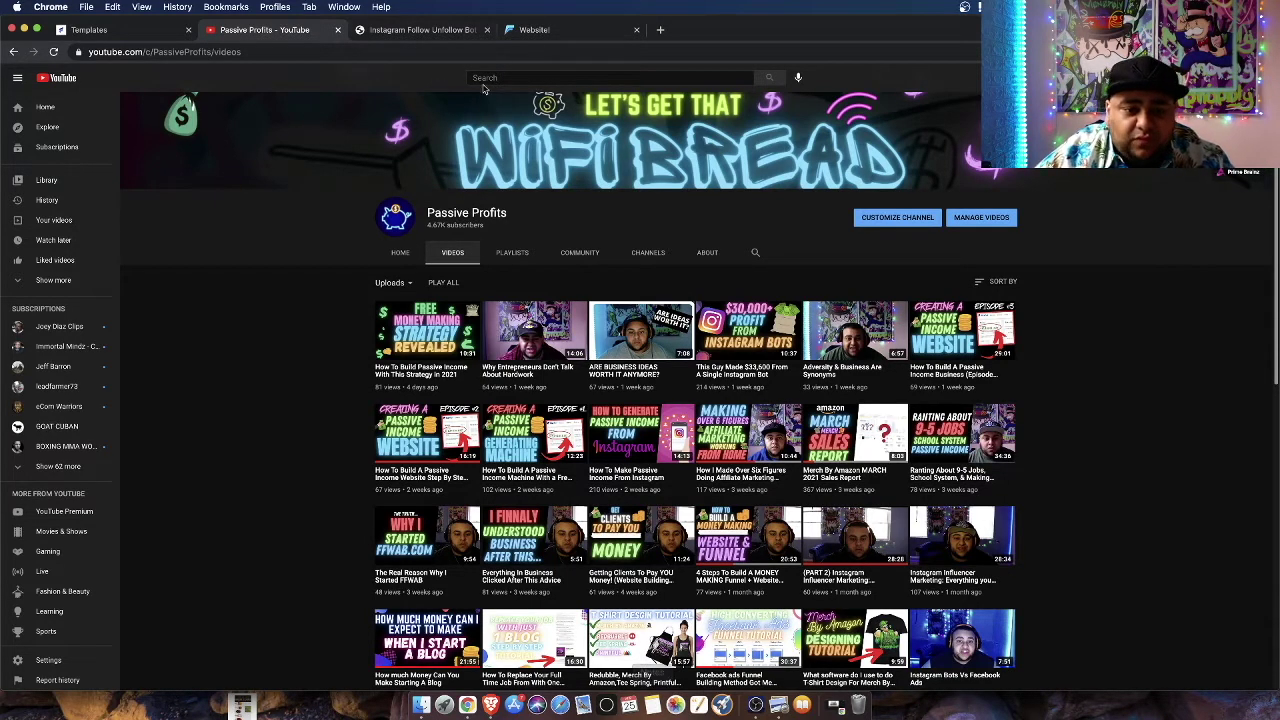
# - Scroll to the top of the YouTube channel page and switch to the Instagram Follow Unfollow Bot product page
pyautogui.scroll(2, 473, 93)
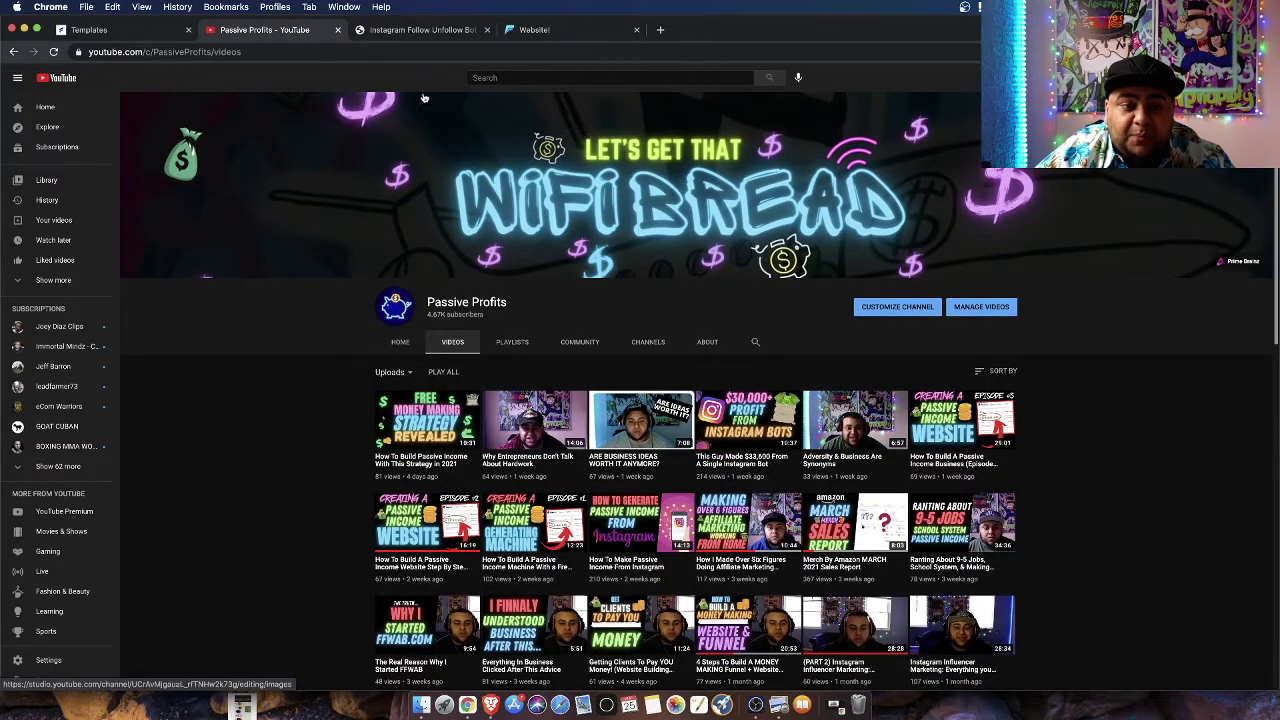
pyautogui.click(420, 29)
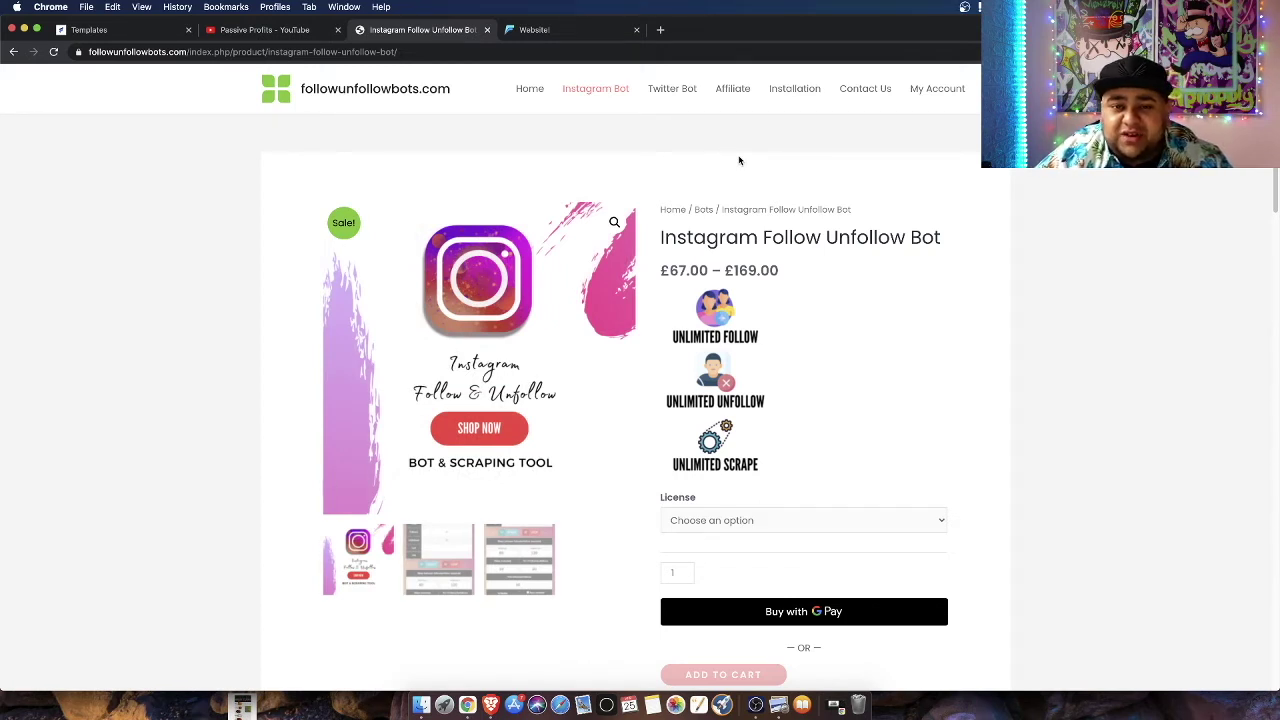
# - Switch to the Funnelyzer Pro templates page and scroll through its All Designs gallery
pyautogui.click(139, 38)
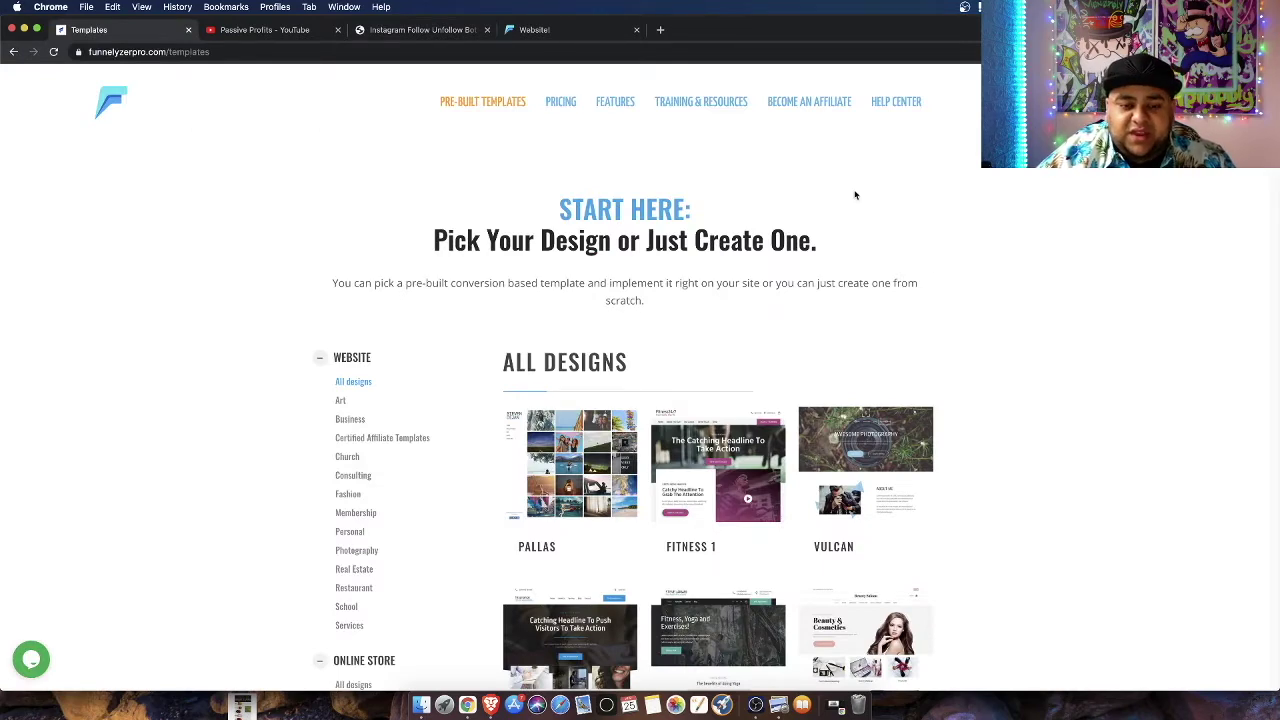
pyautogui.scroll(-4, 451, 374)
pyautogui.scroll(4, 660, 350)
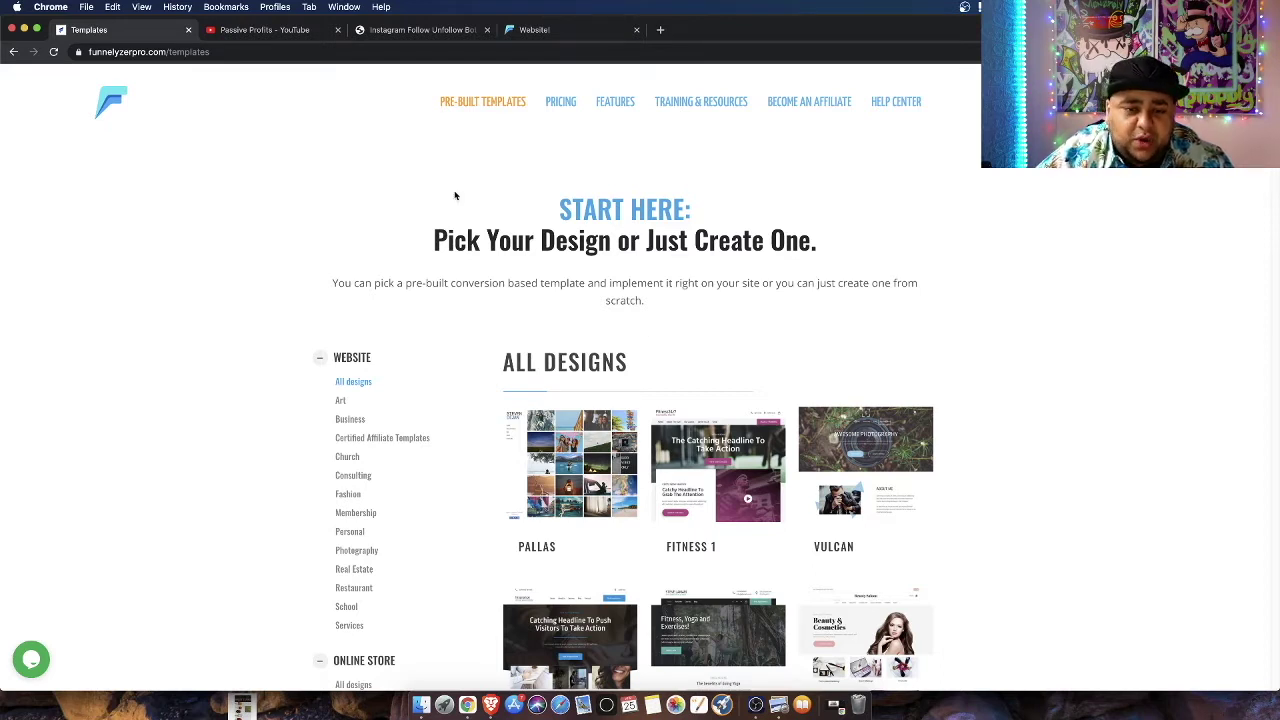
# - In the Funnelyzer Pro website editor, open My Websites & Funnels and start creating a new funnel
pyautogui.click(534, 33)
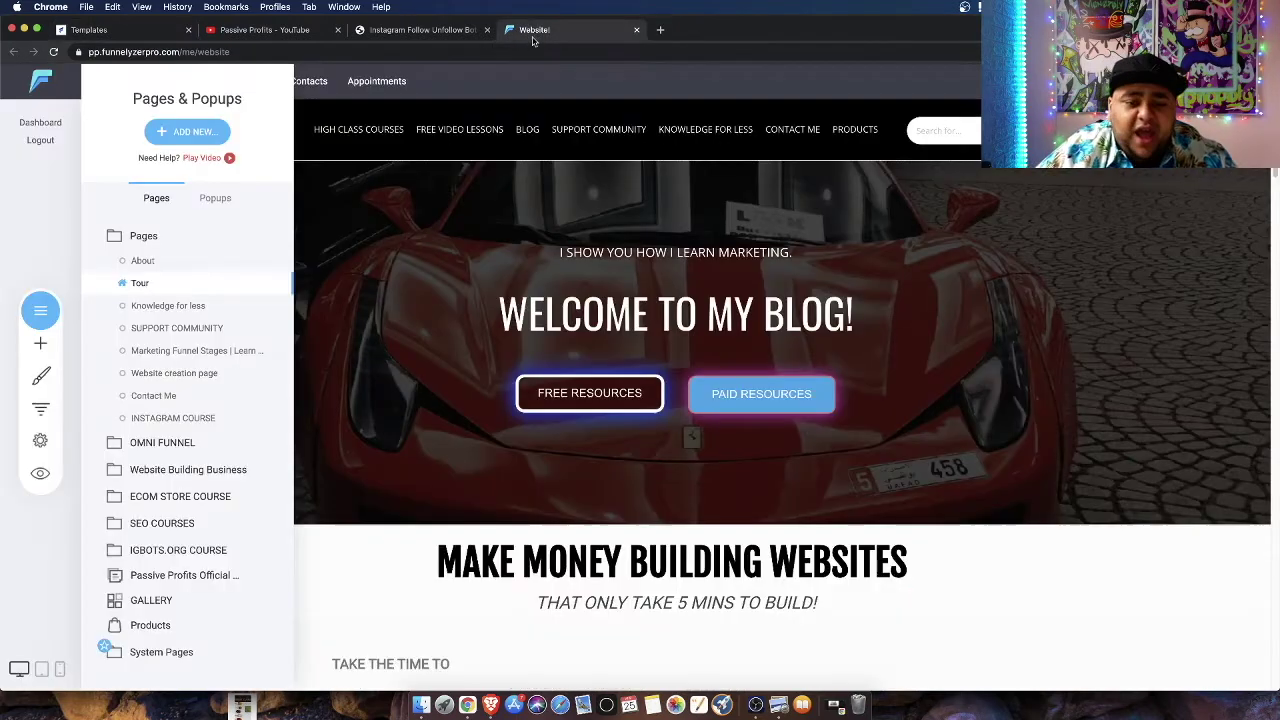
pyautogui.click(40, 310)
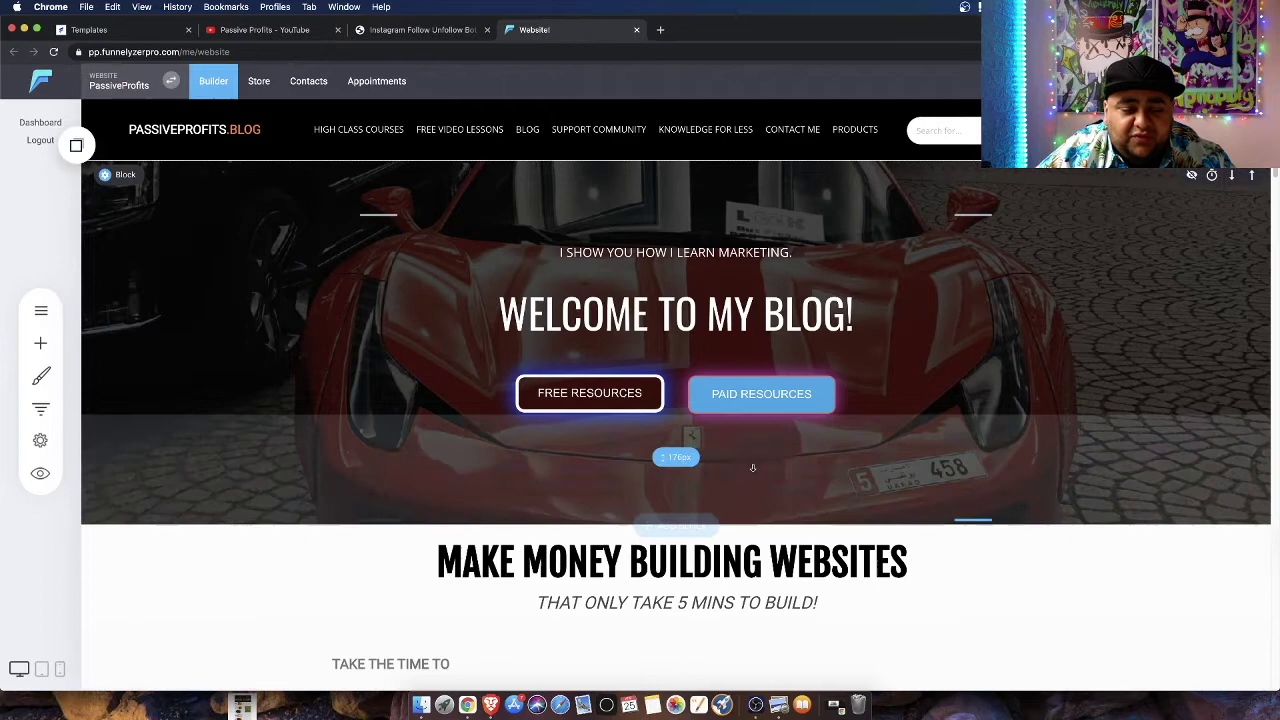
pyautogui.click(40, 310)
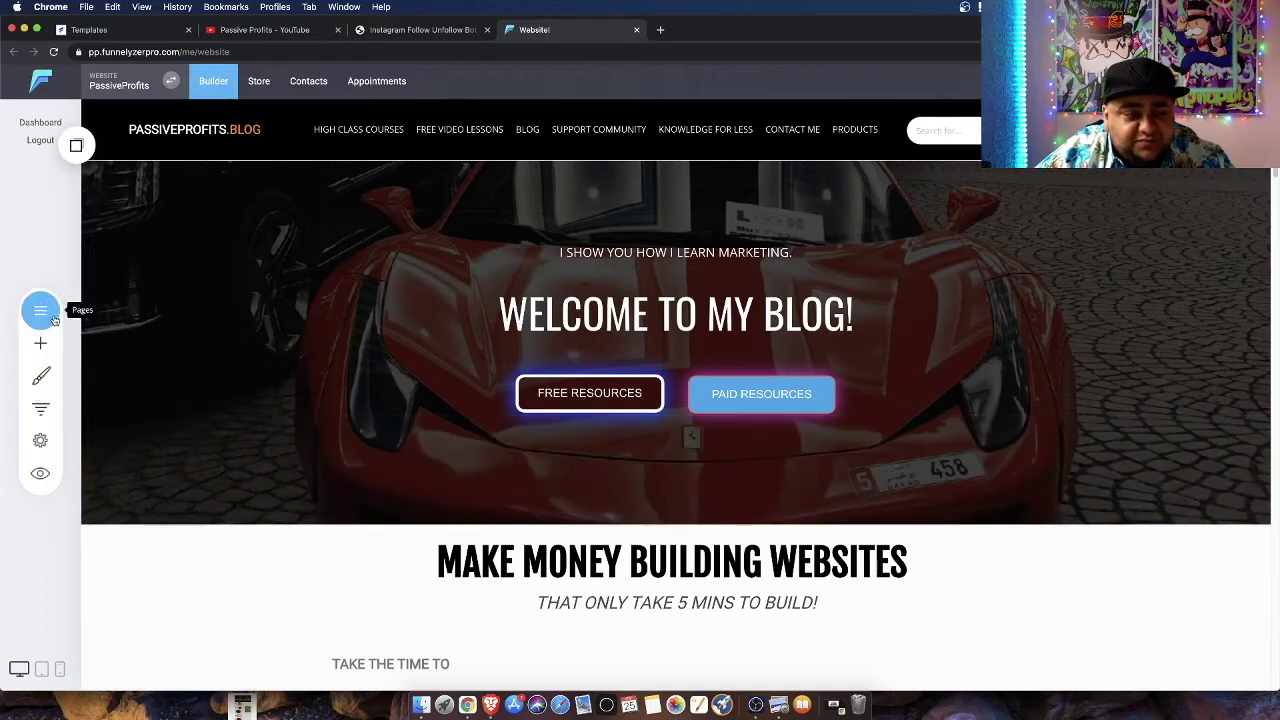
pyautogui.click(463, 261)
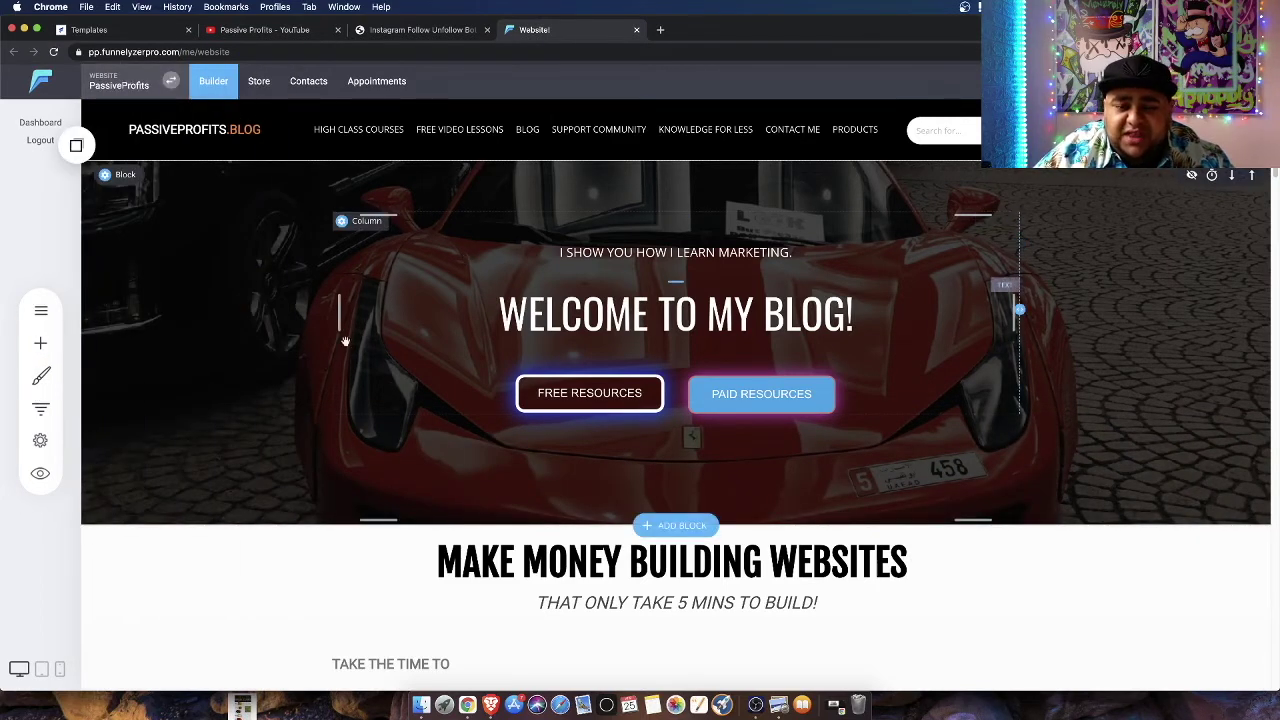
pyautogui.click(40, 408)
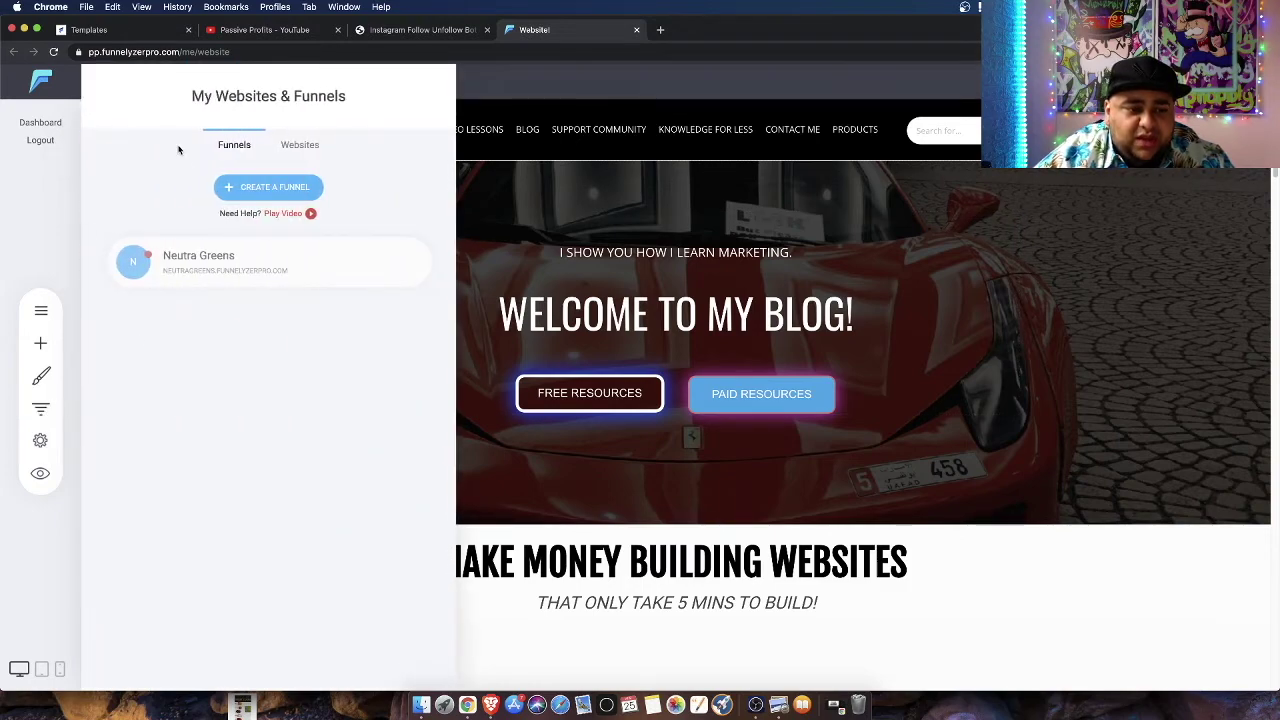
pyautogui.click(255, 190)
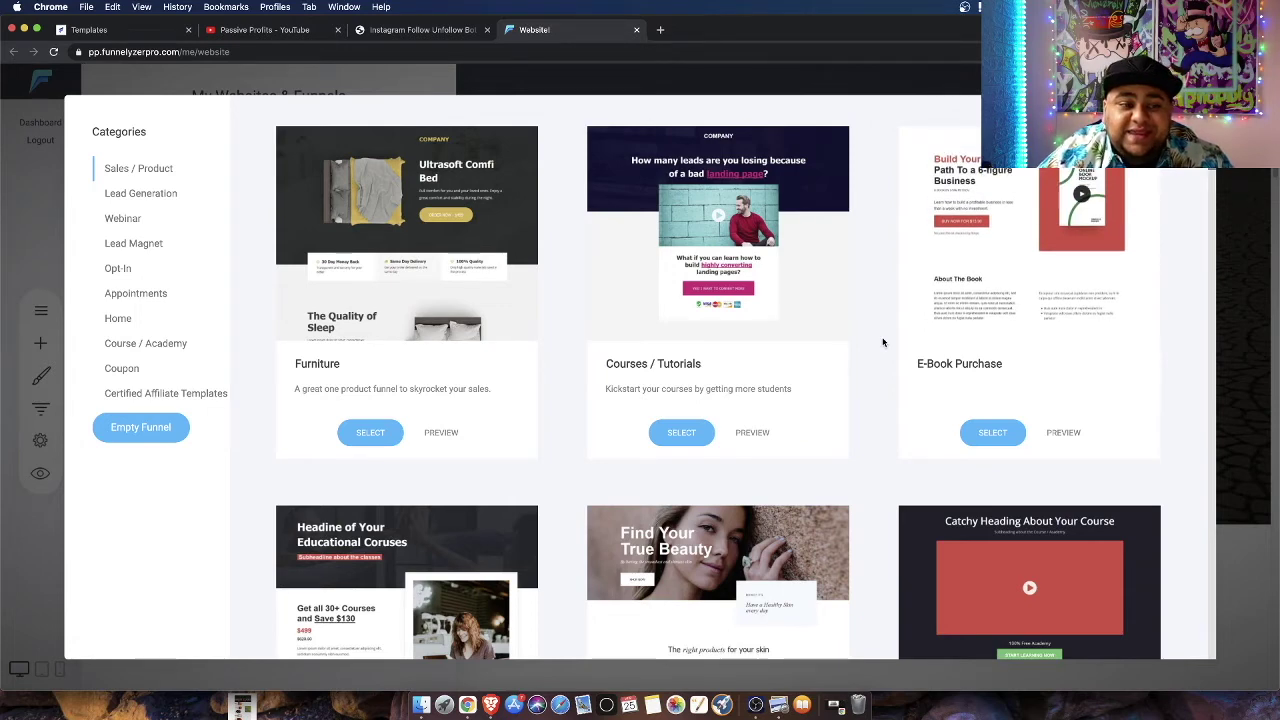
# - Filter the templates to the Lead Magnet category and scroll to the Book Magnet design
pyautogui.click(147, 250)
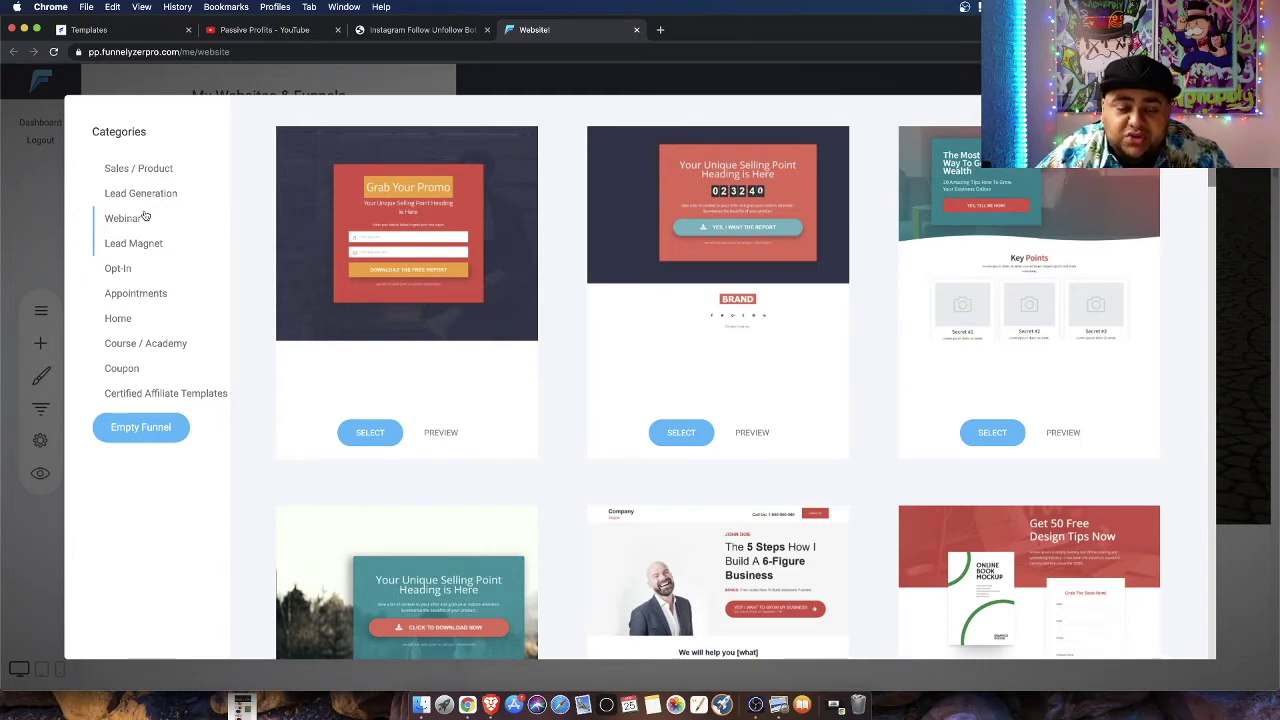
pyautogui.click(198, 243)
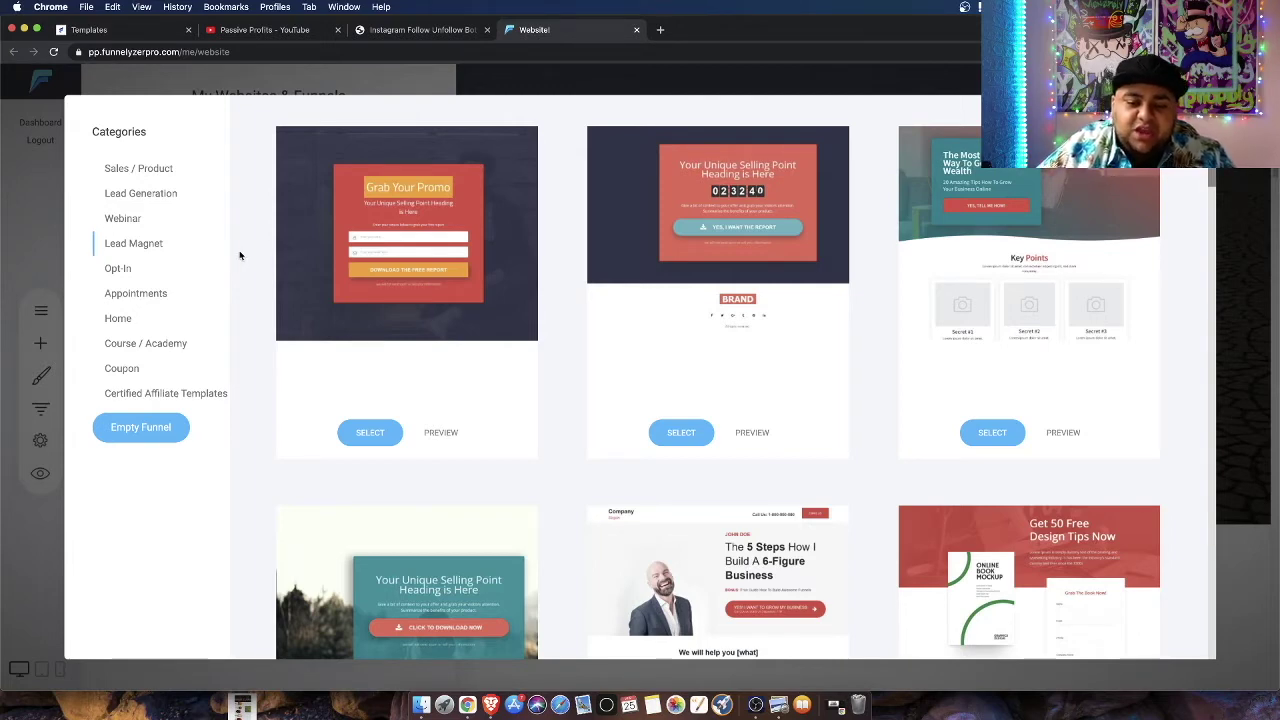
pyautogui.scroll(-10, 484, 467)
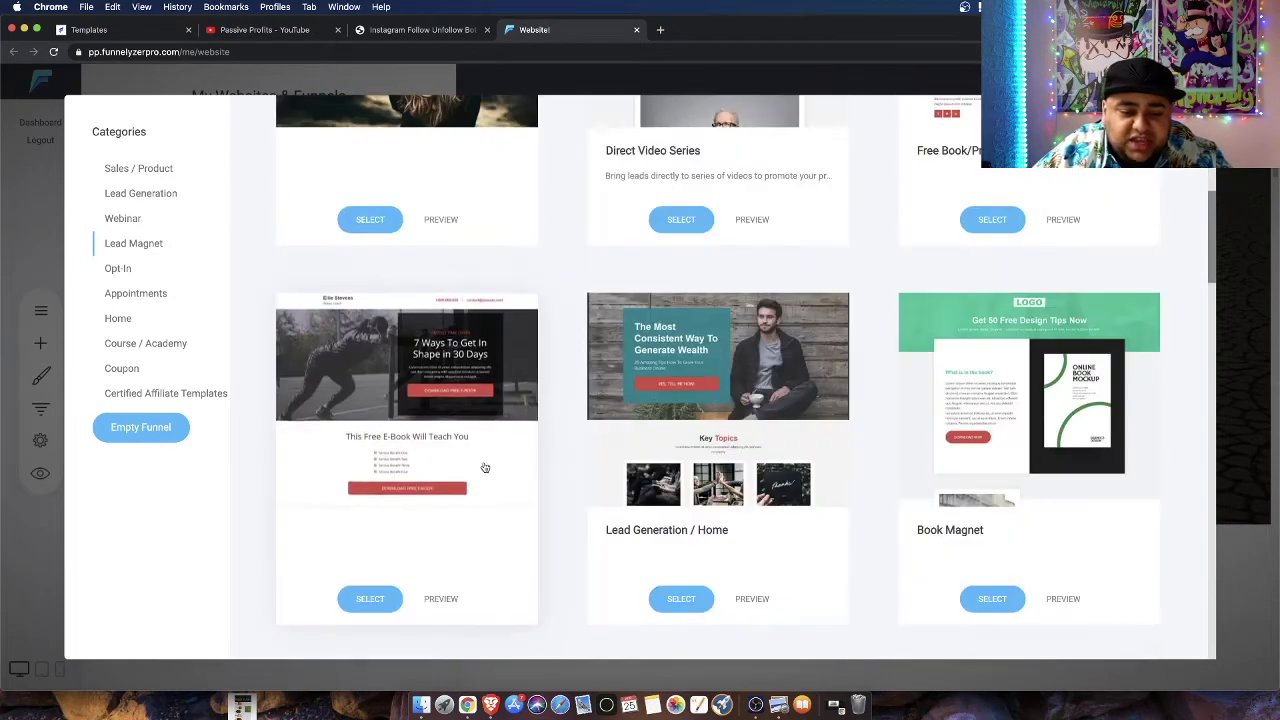
pyautogui.scroll(-7, 484, 467)
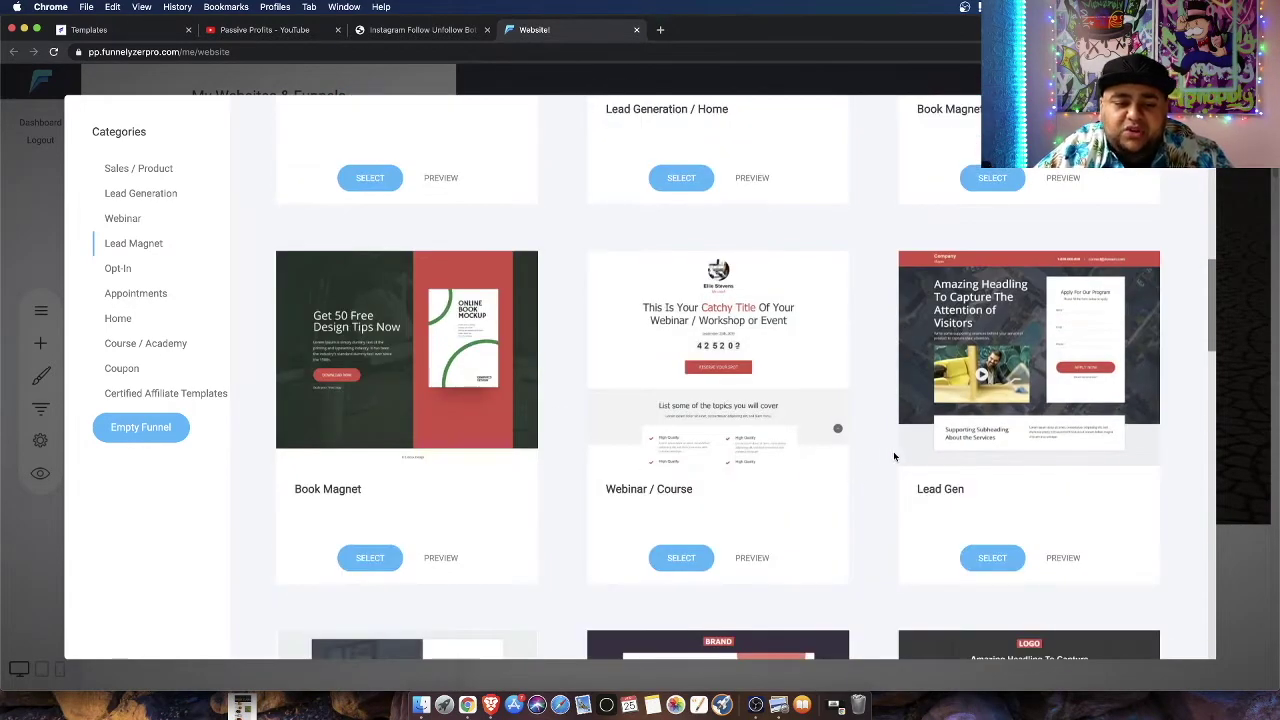
pyautogui.scroll(-10, 849, 491)
pyautogui.scroll(2, 264, 466)
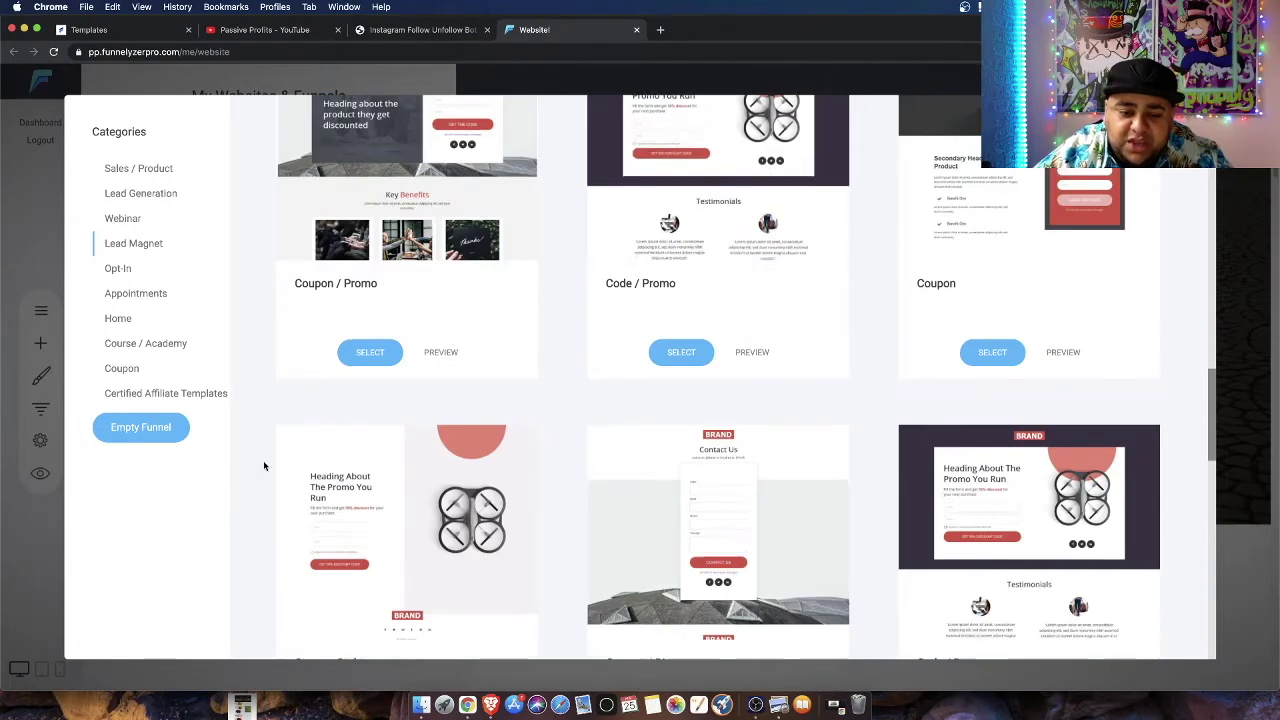
pyautogui.scroll(7, 620, 440)
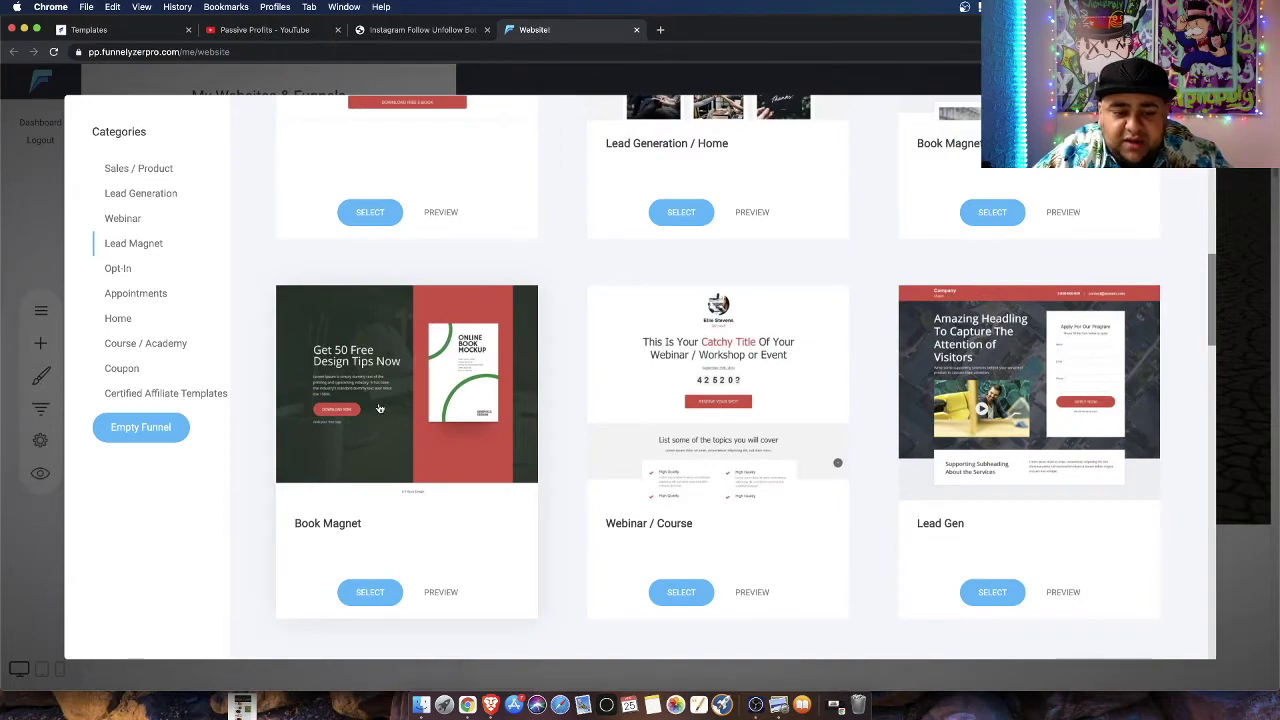
pyautogui.scroll(8, 390, 450)
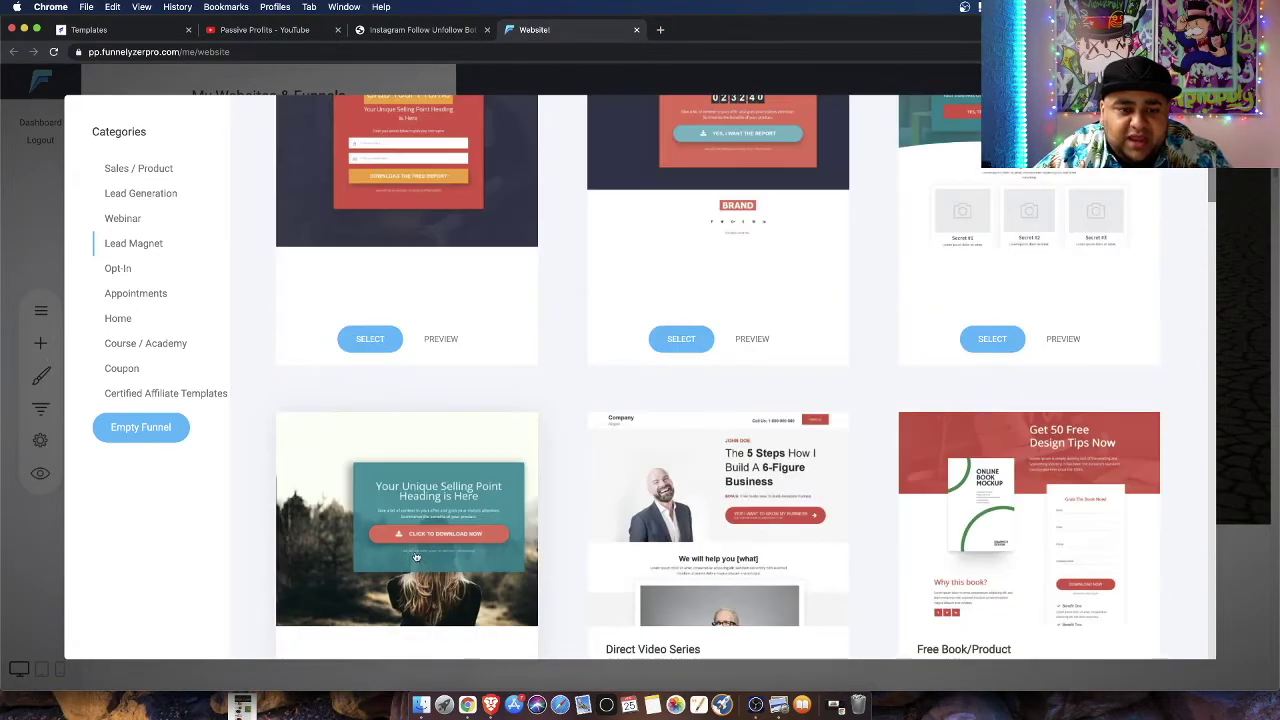
pyautogui.scroll(1, 416, 557)
pyautogui.scroll(-6, 460, 360)
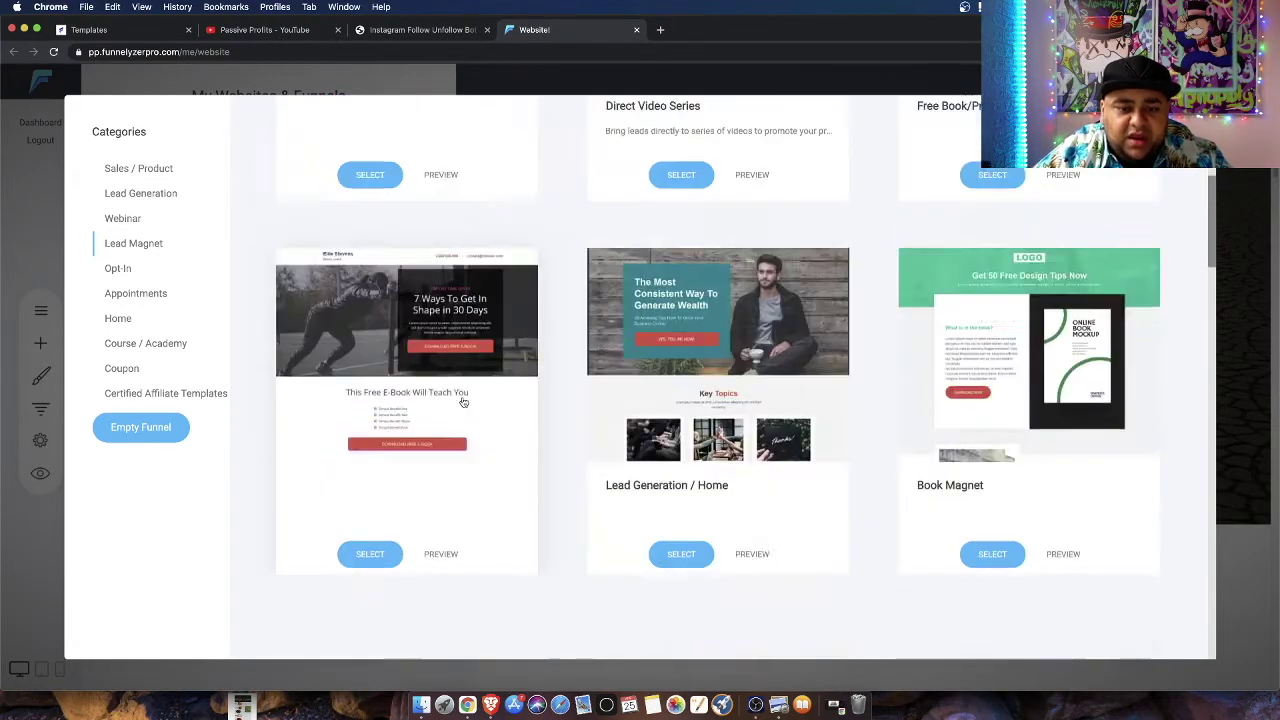
pyautogui.scroll(-5, 463, 401)
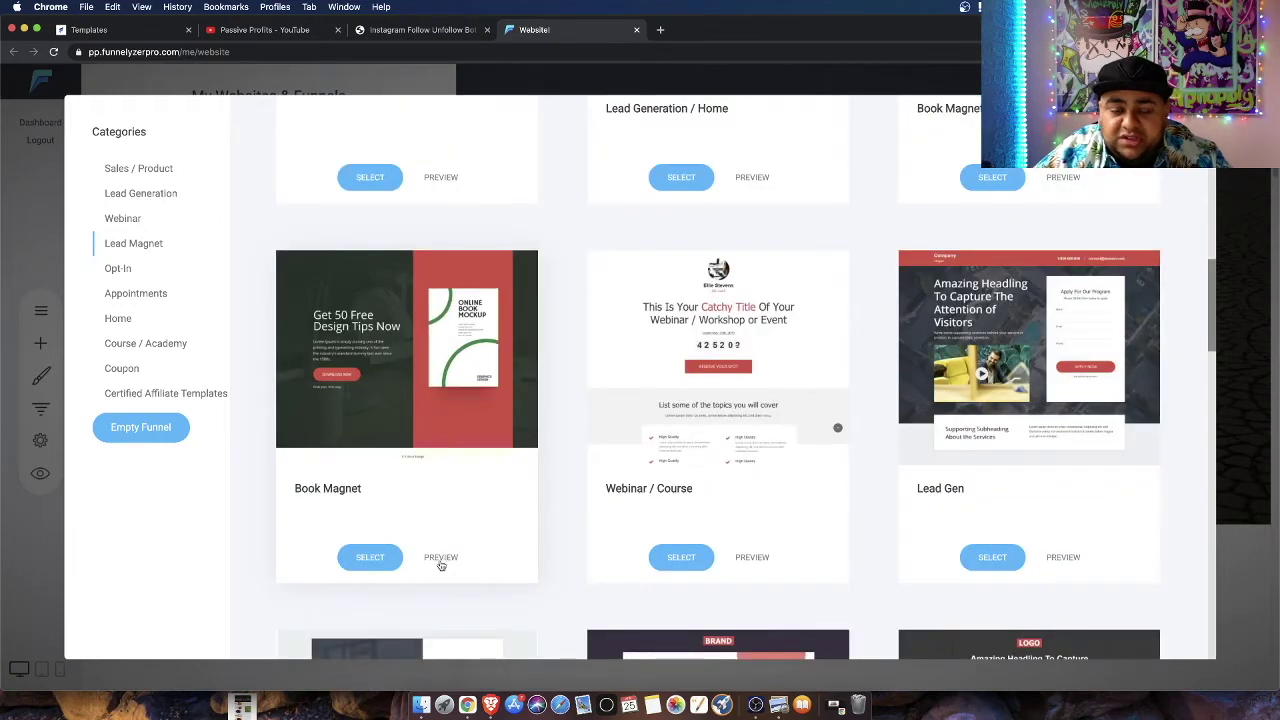
pyautogui.click(440, 562)
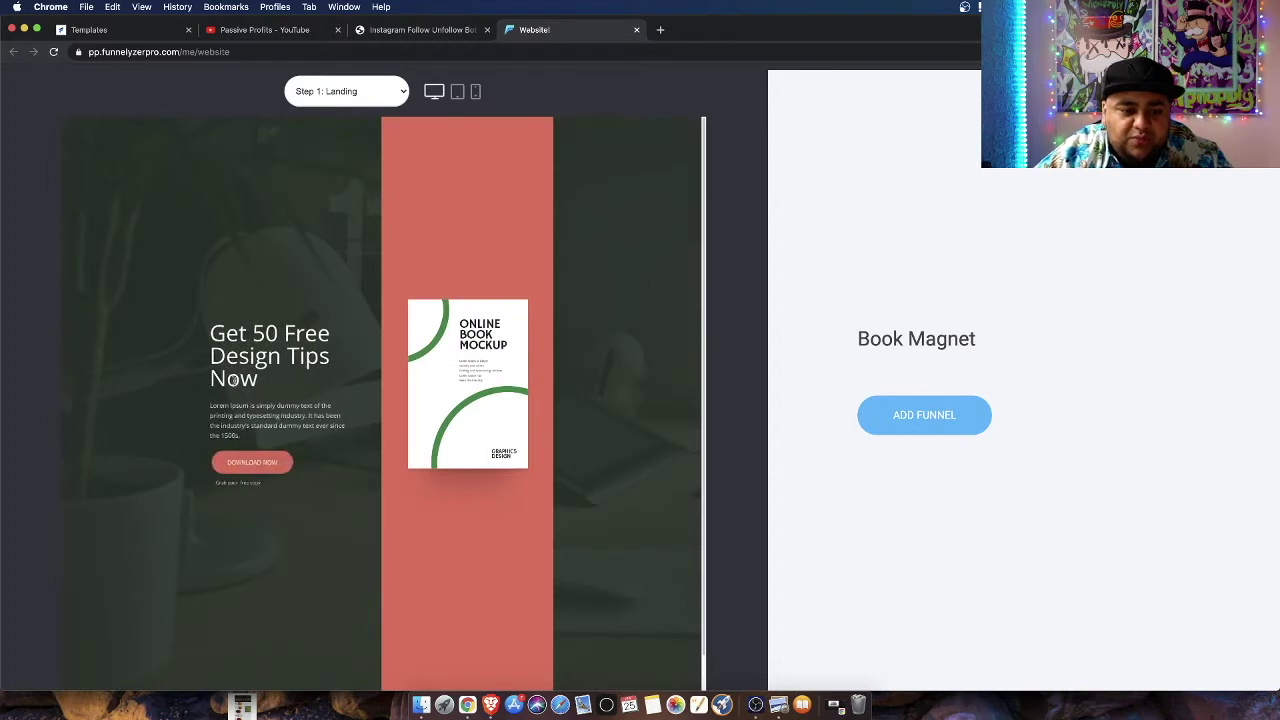
pyautogui.scroll(-1, 423, 408)
pyautogui.scroll(1, 423, 408)
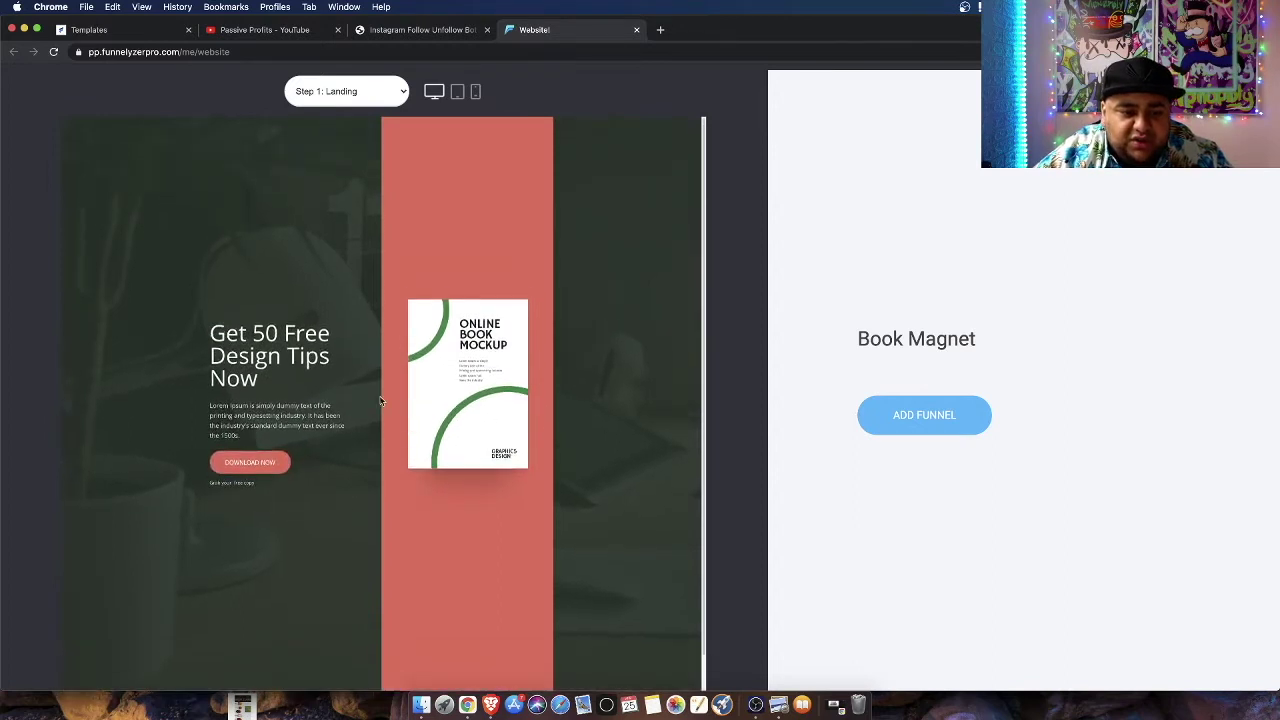
pyautogui.click(251, 463)
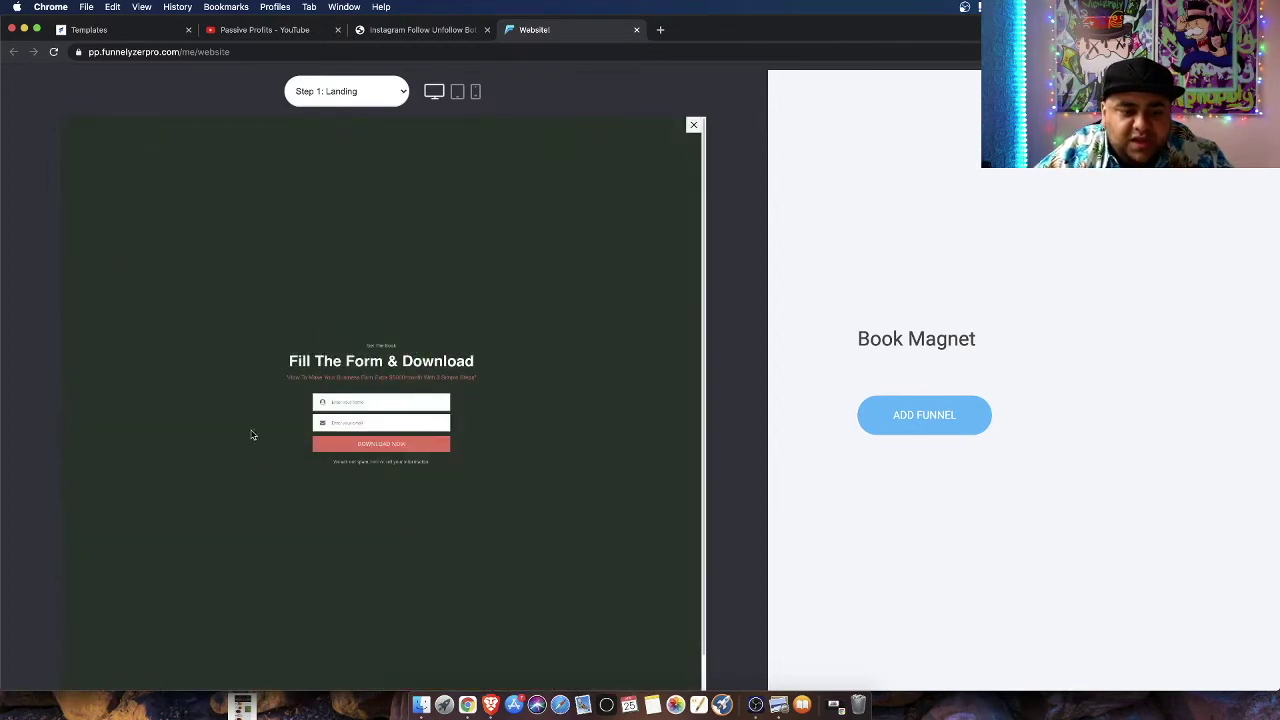
pyautogui.click(693, 125)
pyautogui.click(370, 85)
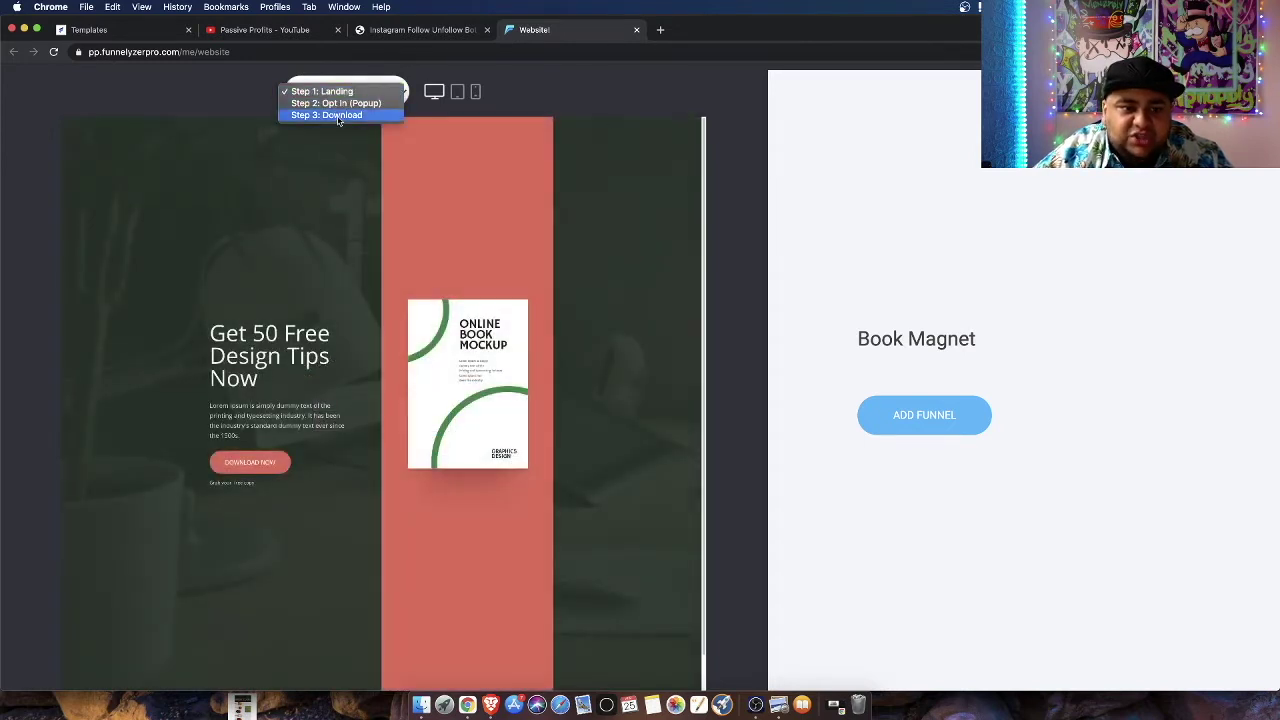
pyautogui.click(336, 115)
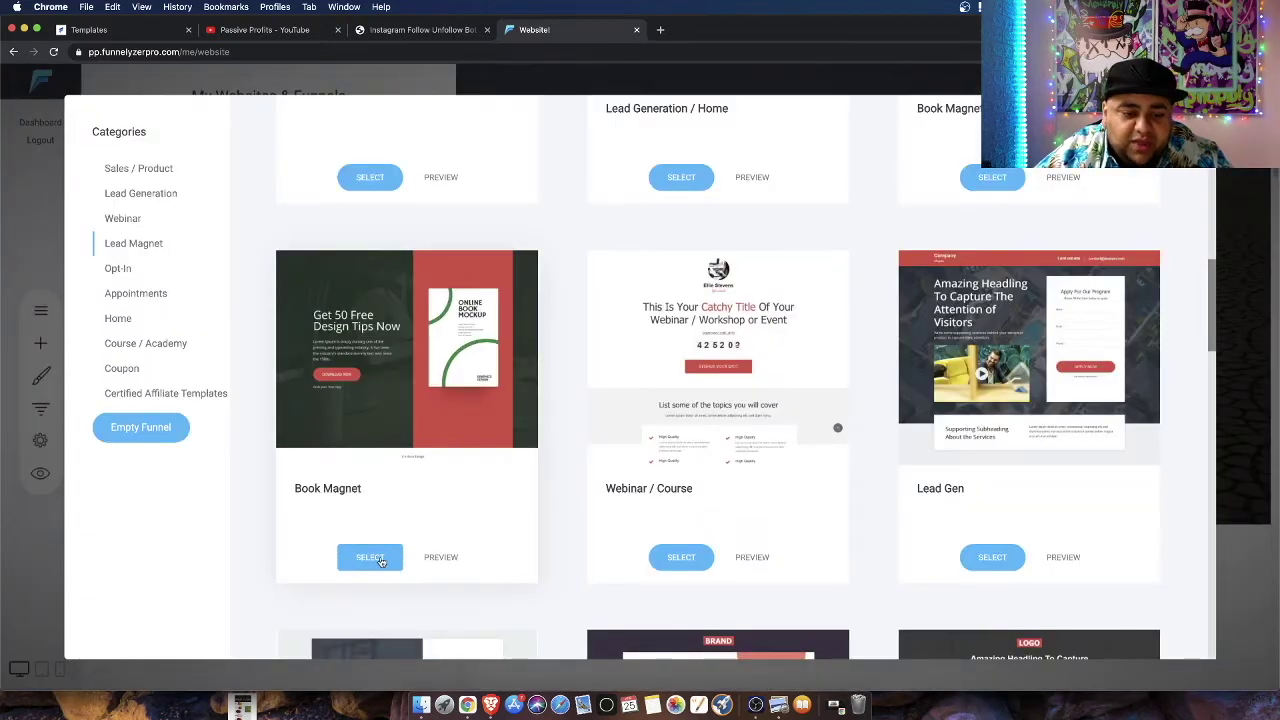
# - Select the Book Magnet template and save the new funnel as 'Tutorial'
pyautogui.click(369, 557)
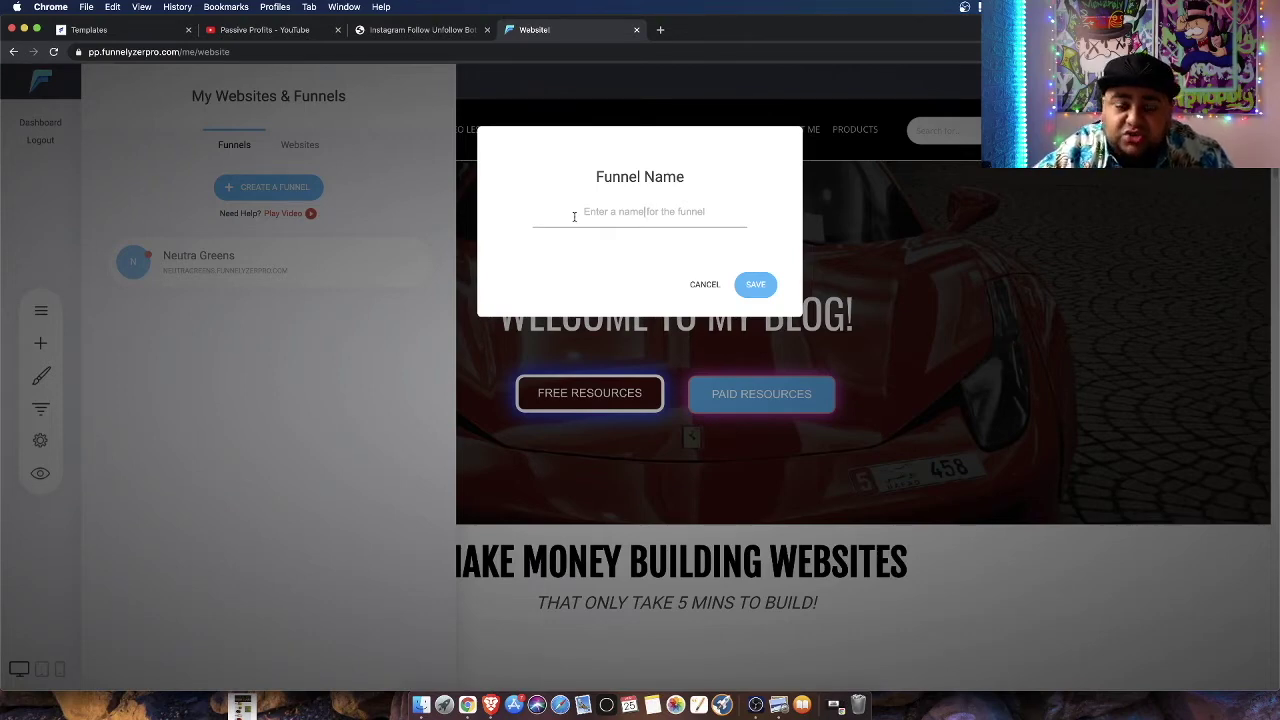
pyautogui.write('Tutorial')
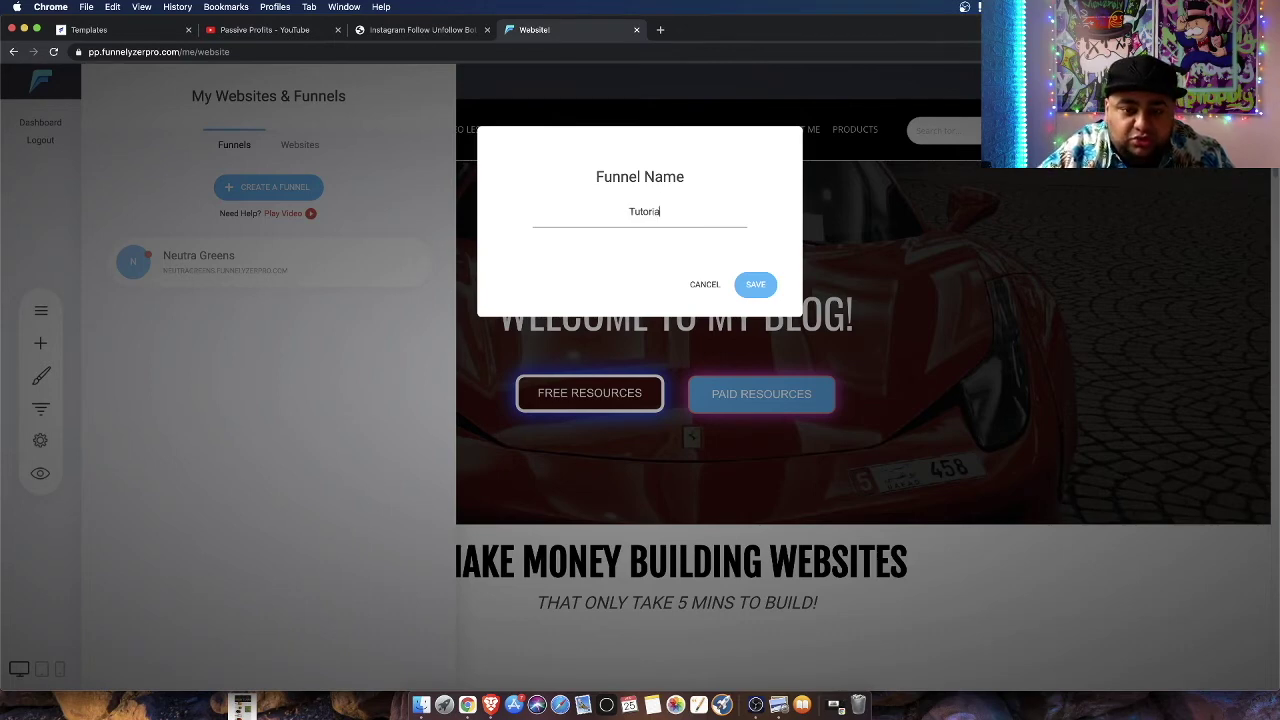
pyautogui.click(755, 286)
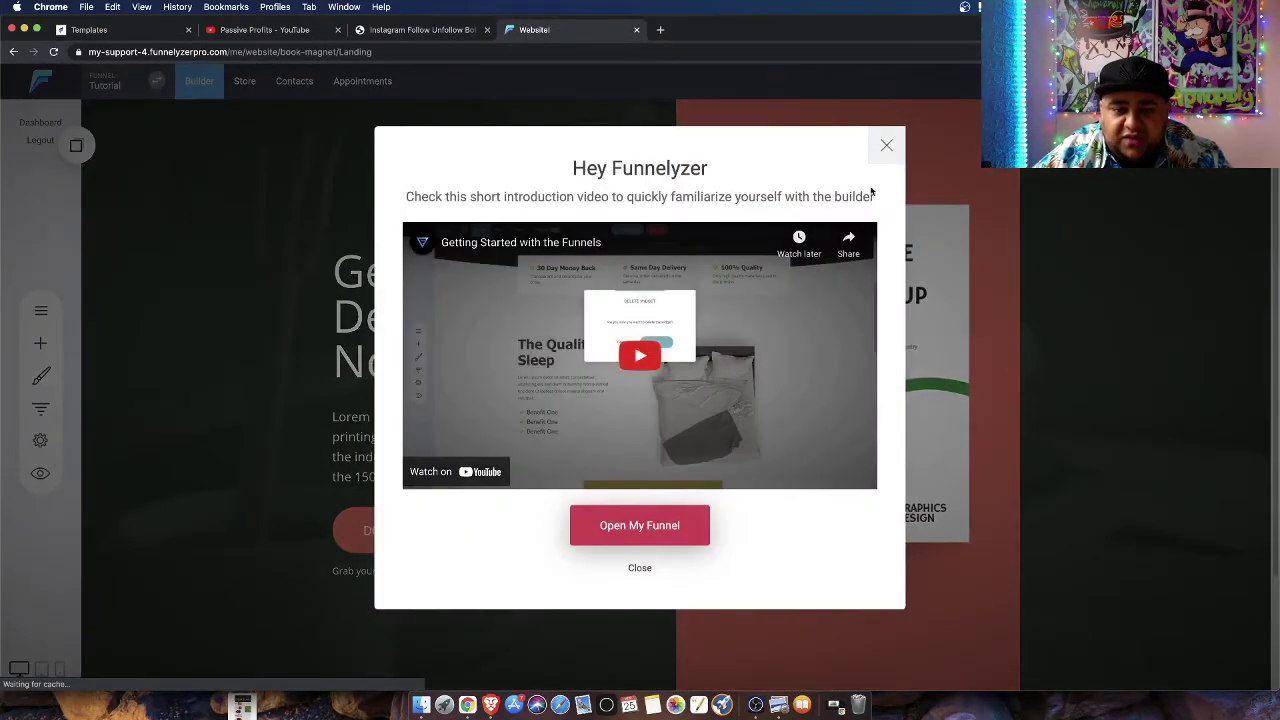
# - Dismiss the Hey Funnelyzer intro popup and select the book mockup image for editing
pyautogui.click(886, 145)
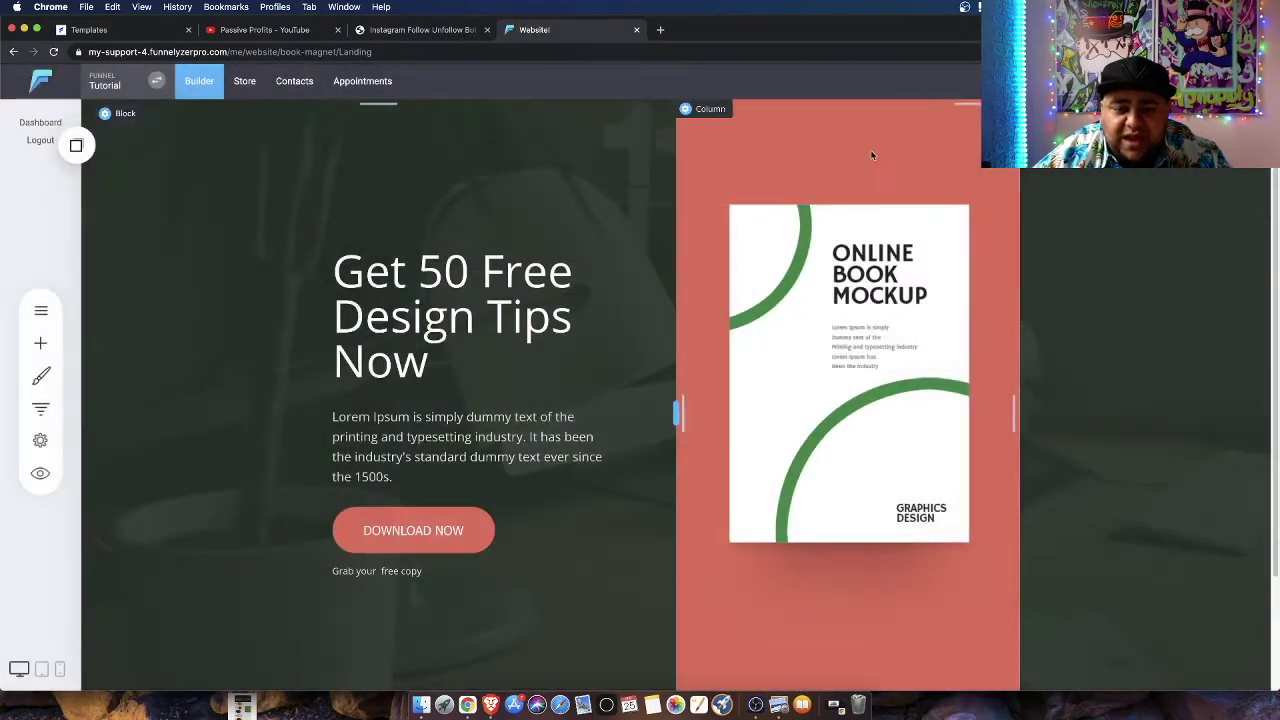
pyautogui.click(824, 377)
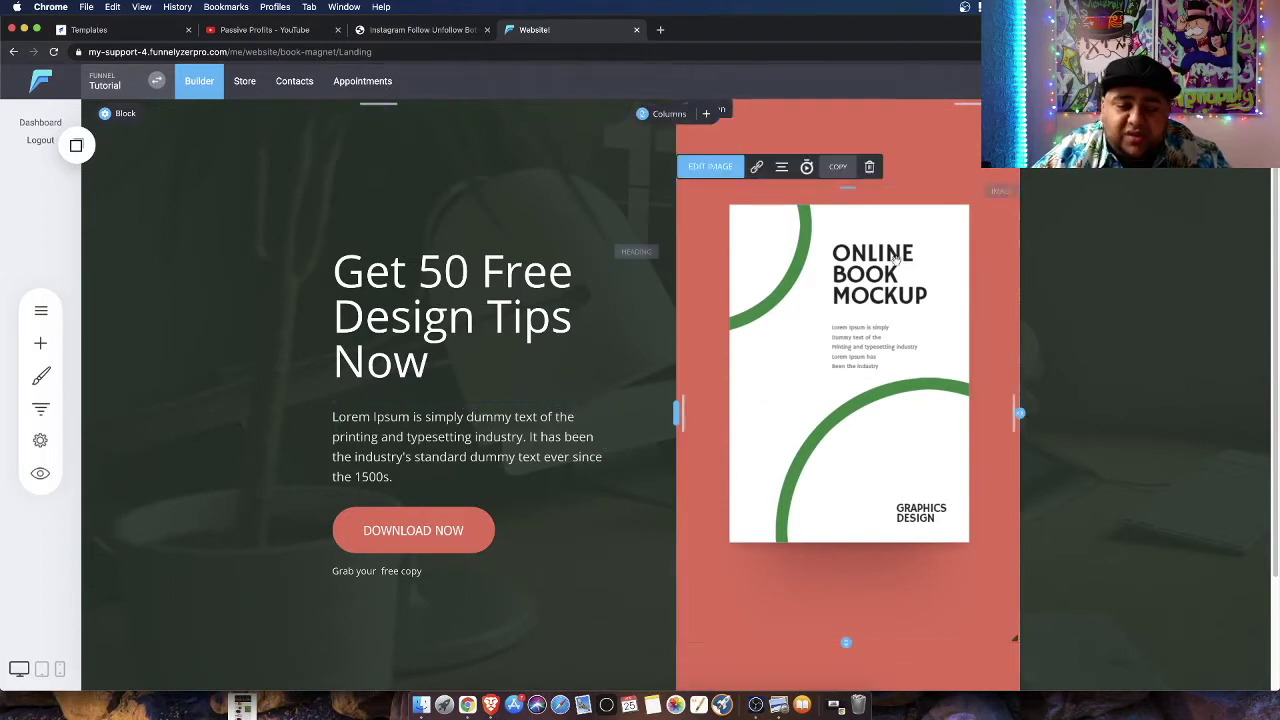